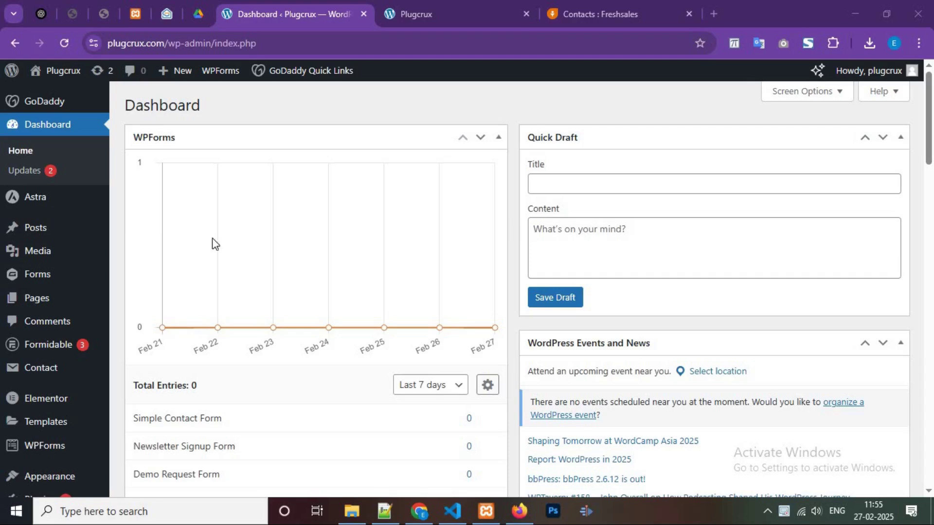
Open the Add New Plugin page from the Plugins menu in the admin sidebar.
{"action": "scroll", "coordinate": [45, 334], "scroll_direction": "down", "scroll_amount": 2}
{"action": "scroll", "coordinate": [45, 334], "scroll_direction": "down", "scroll_amount": 2}
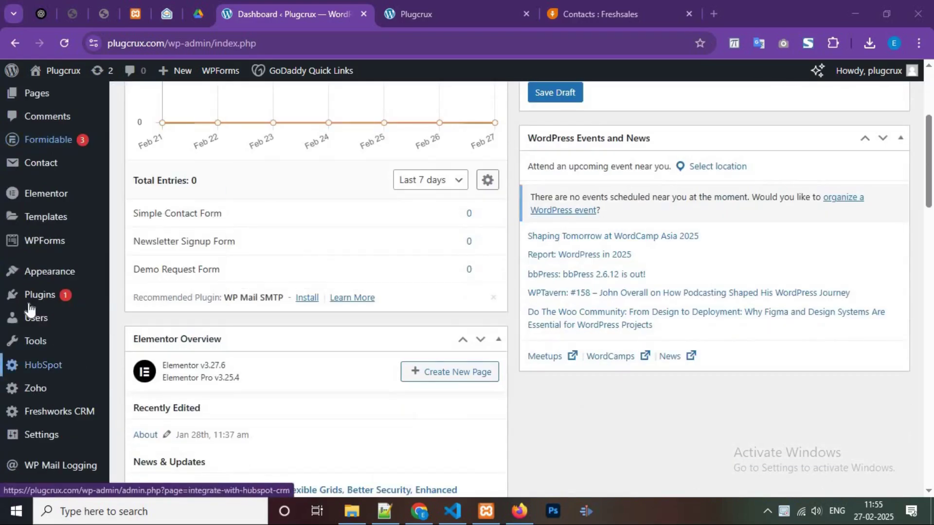
{"action": "mouse_move", "coordinate": [34, 297]}
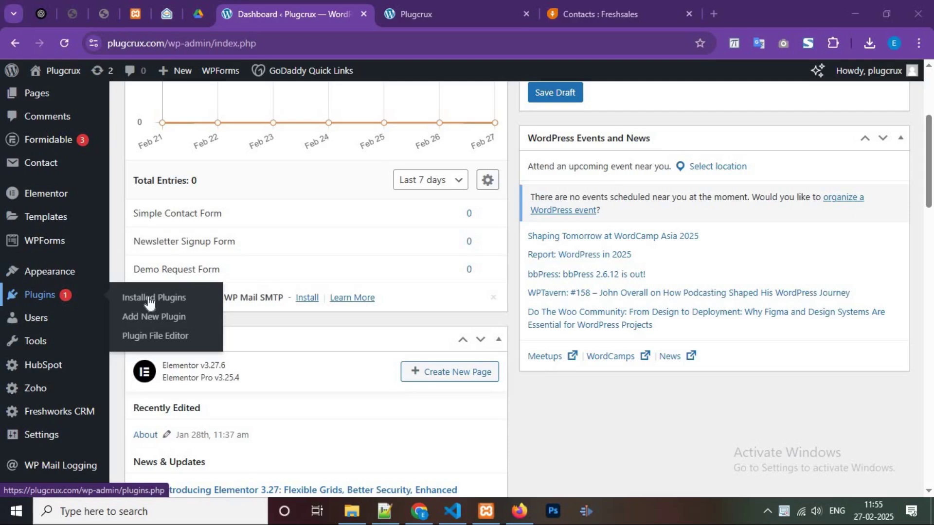
{"action": "left_click", "coordinate": [162, 327]}
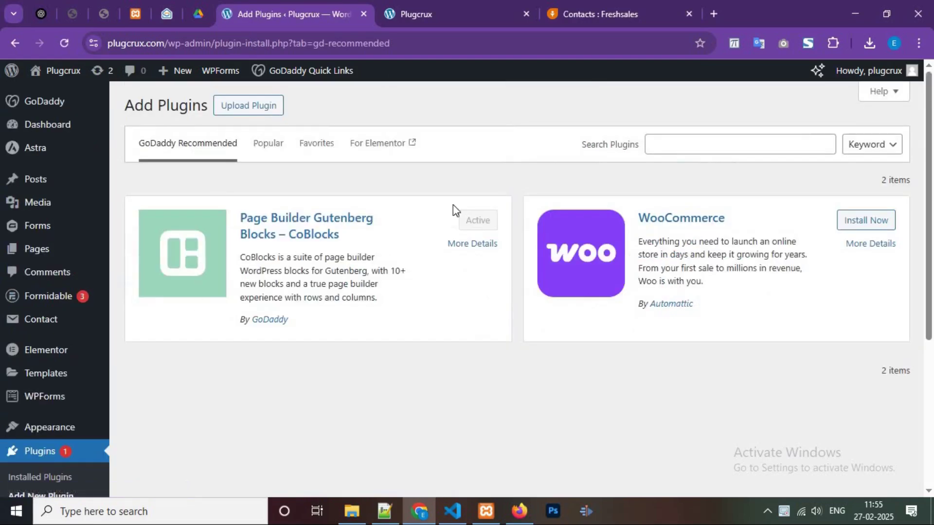
Search plugins for 'integrazo' and confirm the Freshworks CRM integration plugin is active.
{"action": "left_click", "coordinate": [715, 139]}
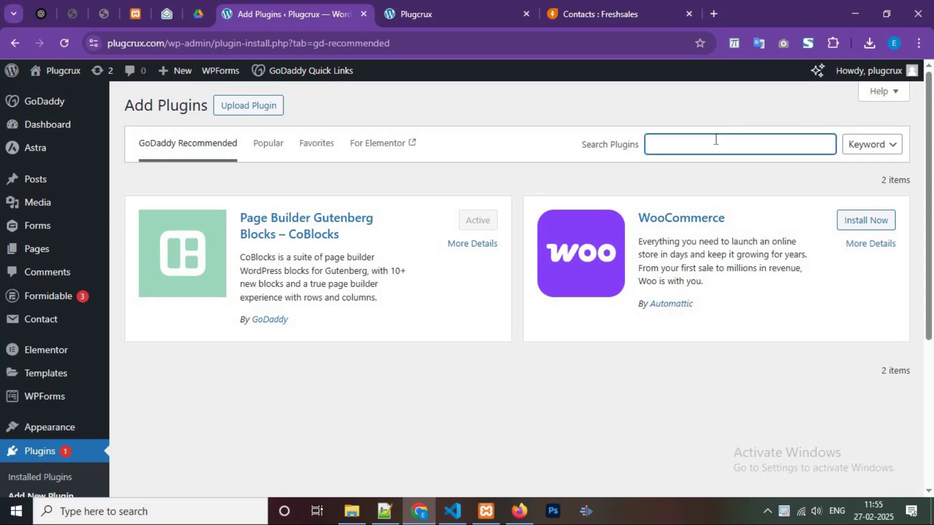
{"action": "type", "text": "integrazo"}
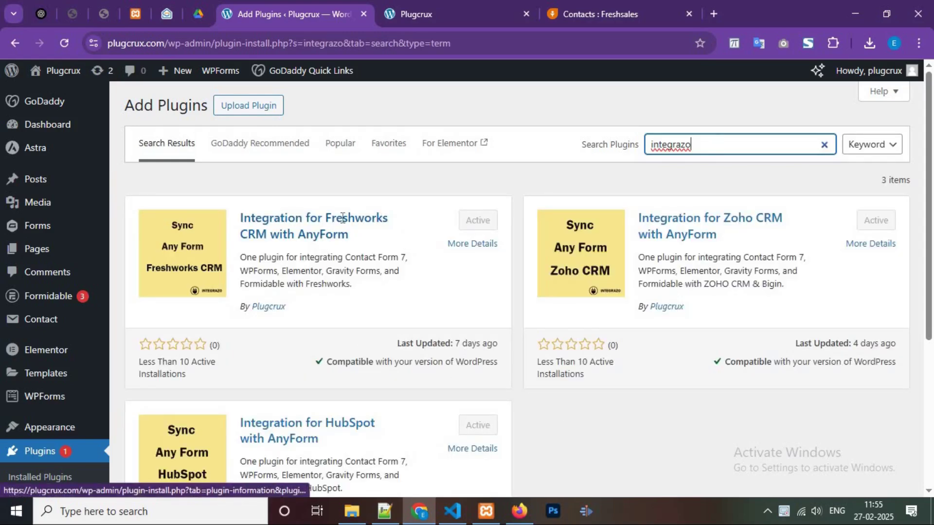
{"action": "left_click", "coordinate": [325, 214]}
{"action": "left_click_drag", "start_coordinate": [326, 214], "coordinate": [388, 219]}
{"action": "left_click", "coordinate": [391, 218]}
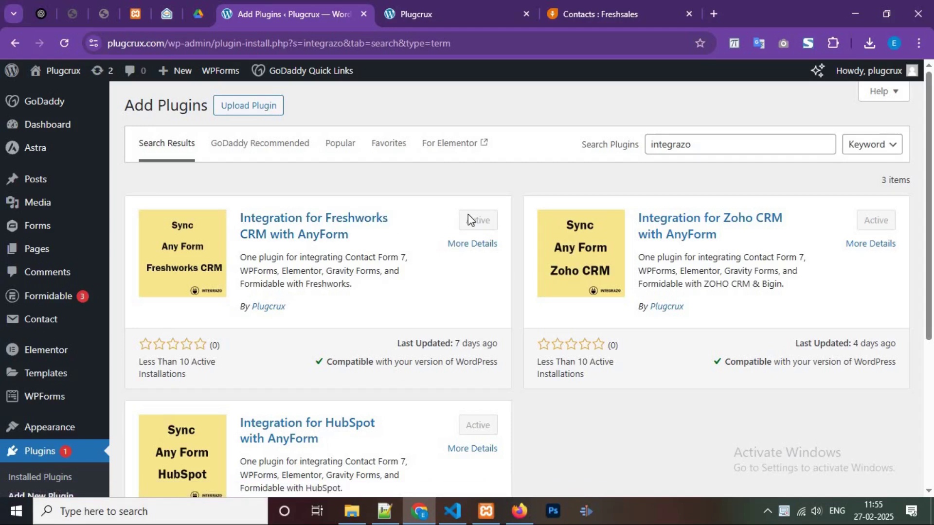
{"action": "scroll", "coordinate": [83, 364], "scroll_direction": "down", "scroll_amount": 4}
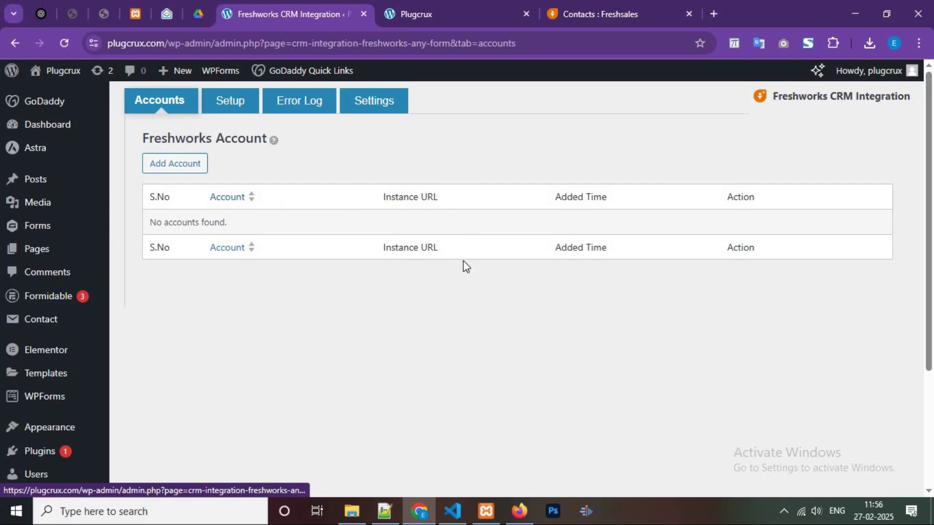
Start a new Freshworks account setup and focus its Account Name field.
{"action": "left_click", "coordinate": [171, 169]}
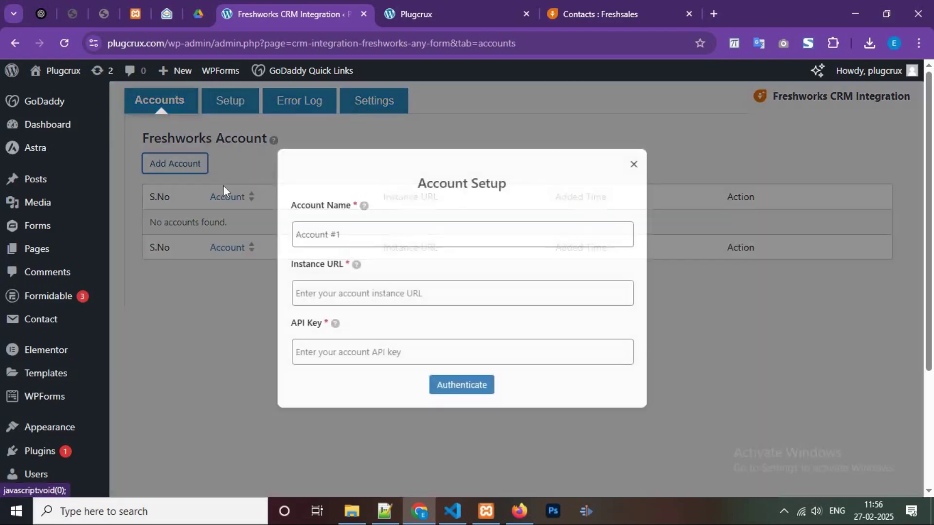
{"action": "left_click", "coordinate": [380, 231]}
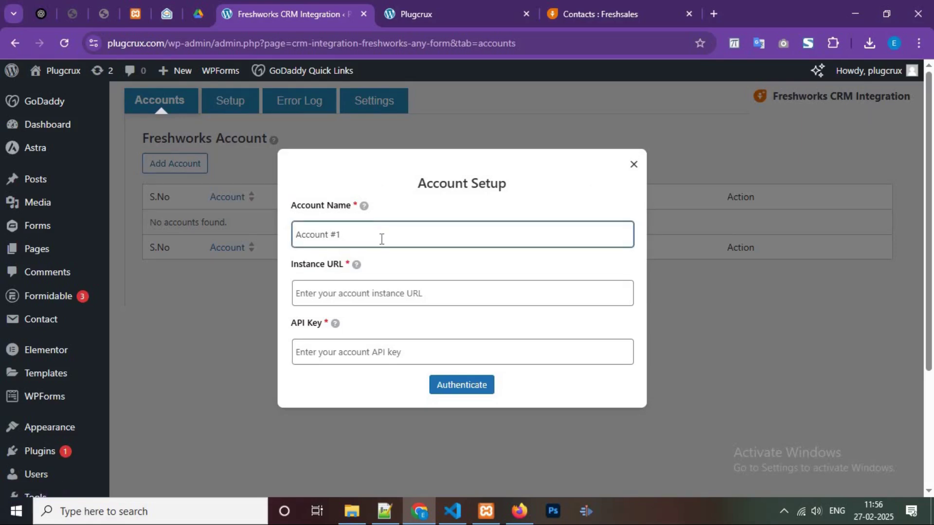
Copy the Freshsales myfreshworks.com instance URL into the Instance URL field.
{"action": "left_click", "coordinate": [590, 5]}
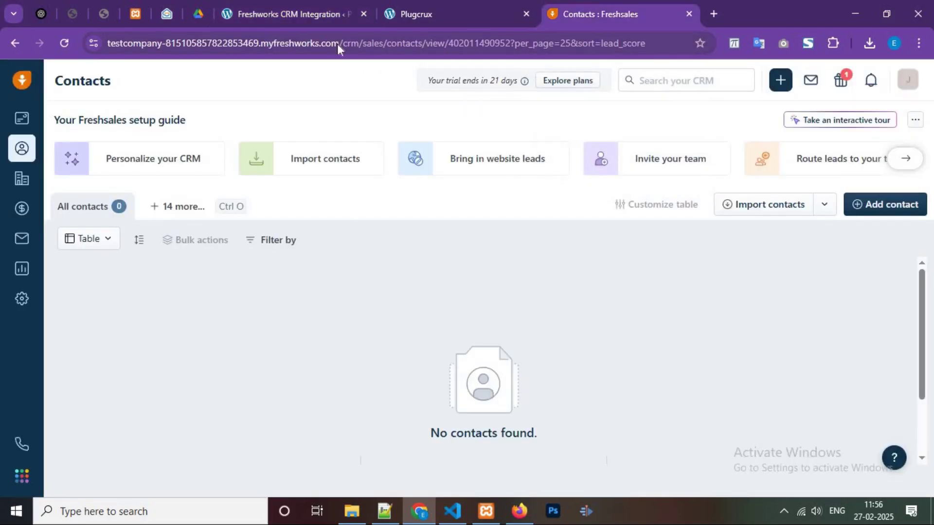
{"action": "left_click", "coordinate": [337, 44]}
{"action": "left_click", "coordinate": [367, 42]}
{"action": "left_click_drag", "start_coordinate": [371, 43], "coordinate": [108, 43]}
{"action": "key", "text": "ctrl+c"}
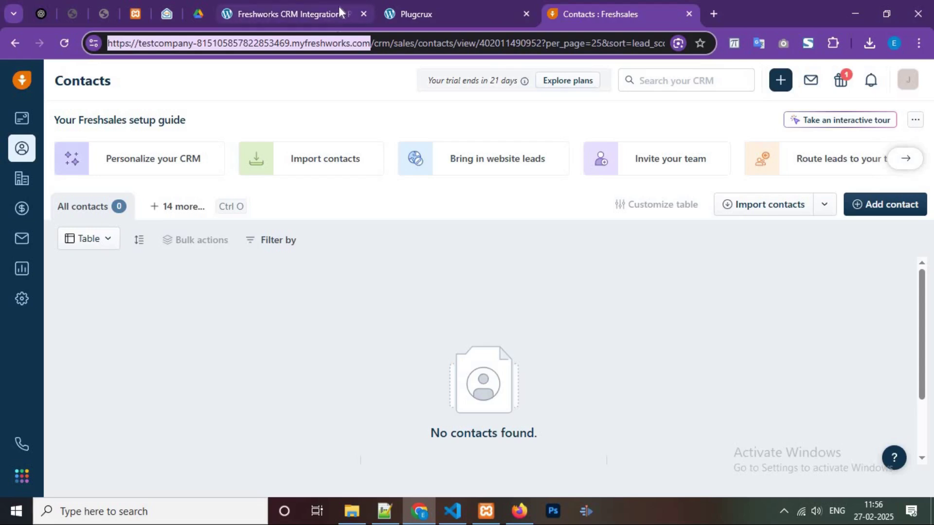
{"action": "left_click", "coordinate": [339, 7]}
{"action": "left_click", "coordinate": [376, 282]}
{"action": "key", "text": "ctrl+v"}
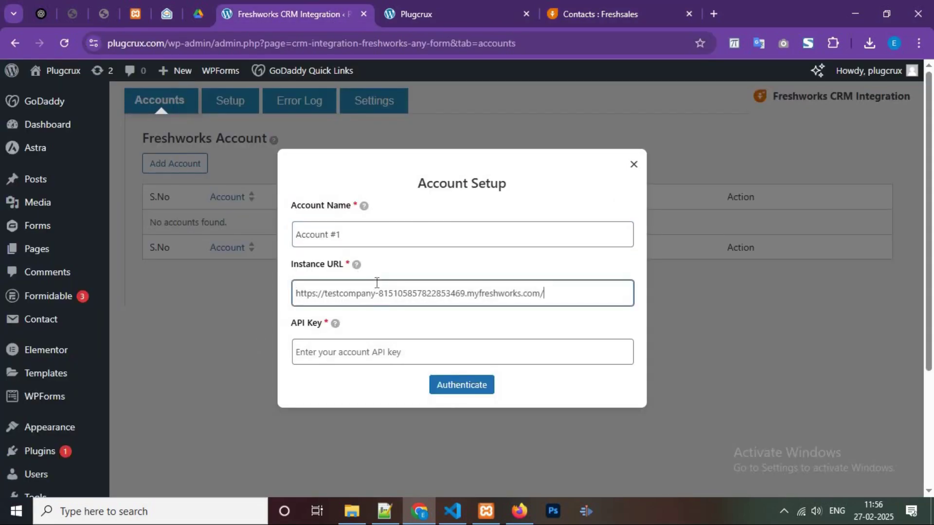
{"action": "key", "text": "Tab"}
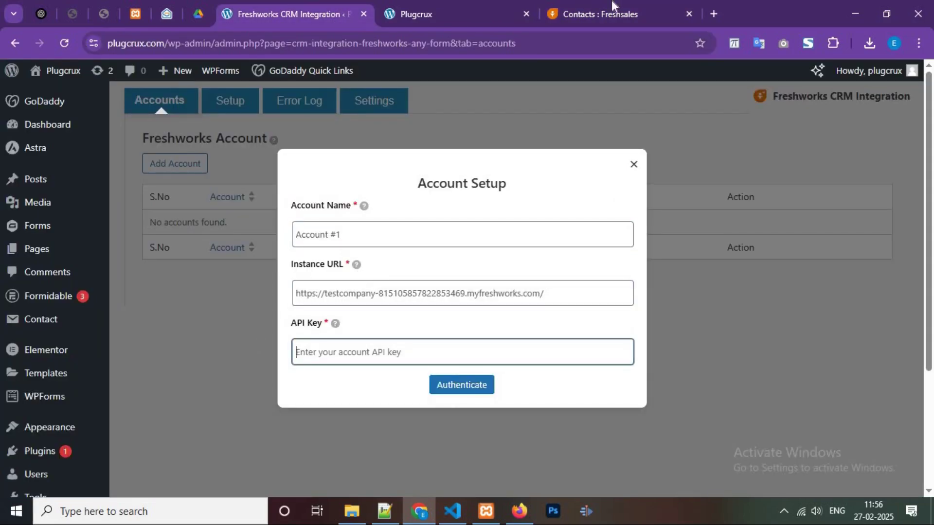
Copy the CRM API key from Freshsales API Settings into the API Key field.
{"action": "left_click", "coordinate": [612, 6]}
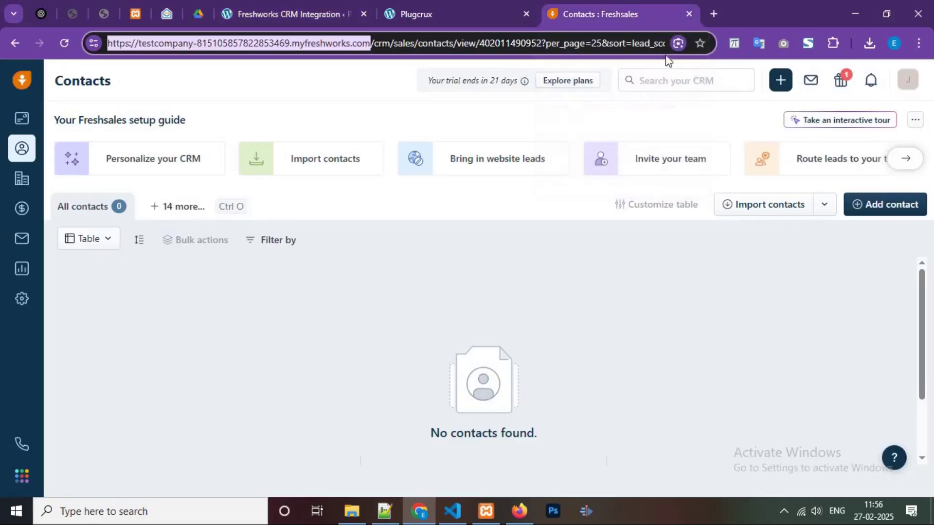
{"action": "left_click", "coordinate": [20, 299]}
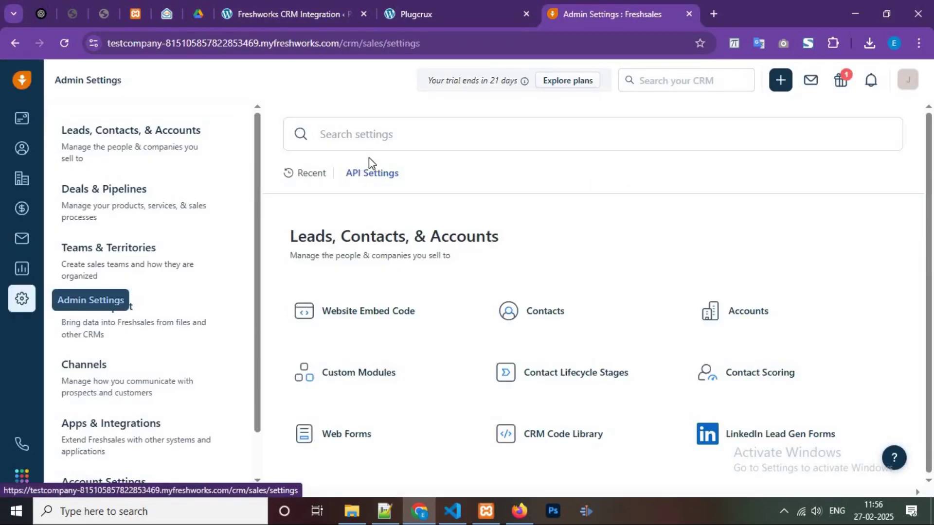
{"action": "type", "text": "api"}
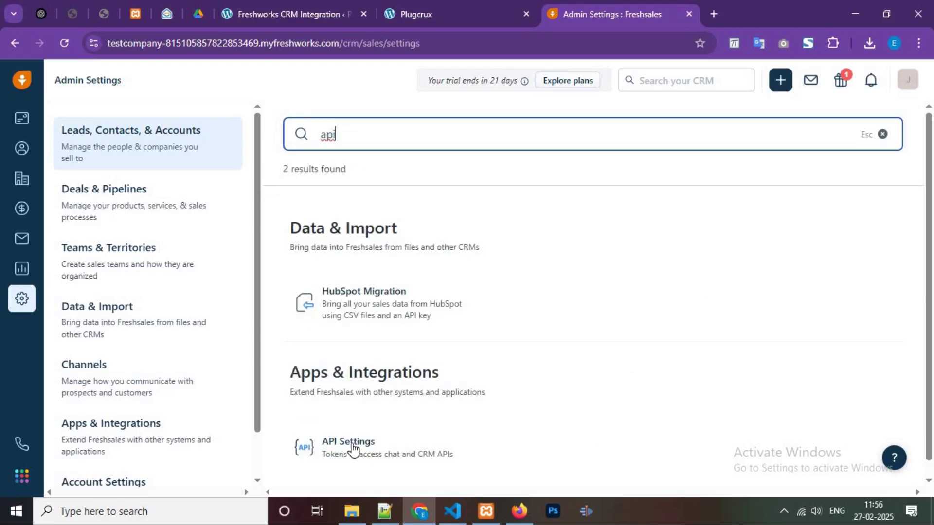
{"action": "left_click", "coordinate": [351, 445]}
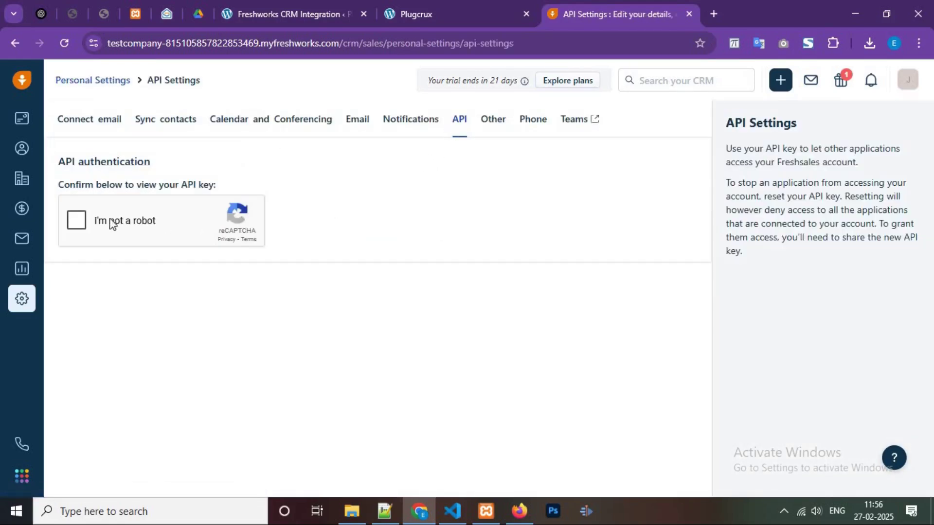
{"action": "left_click", "coordinate": [84, 220]}
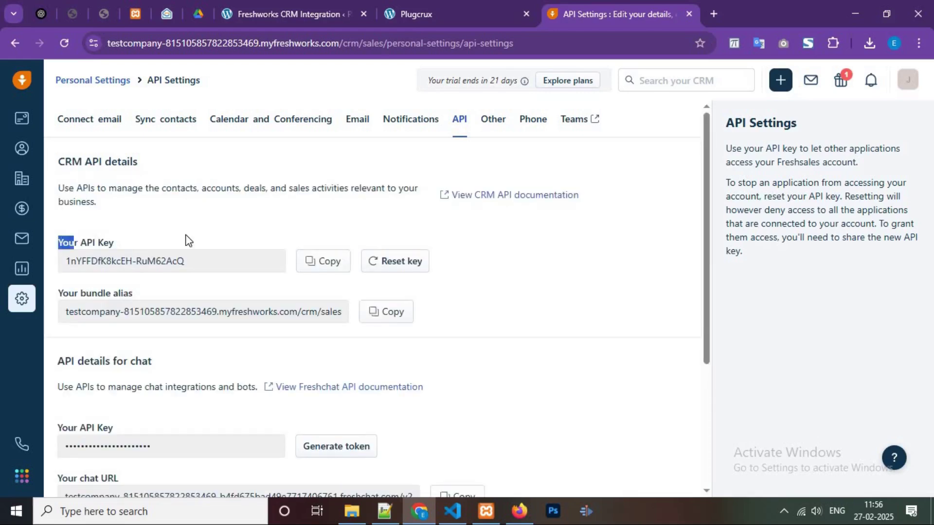
{"action": "left_click", "coordinate": [316, 261]}
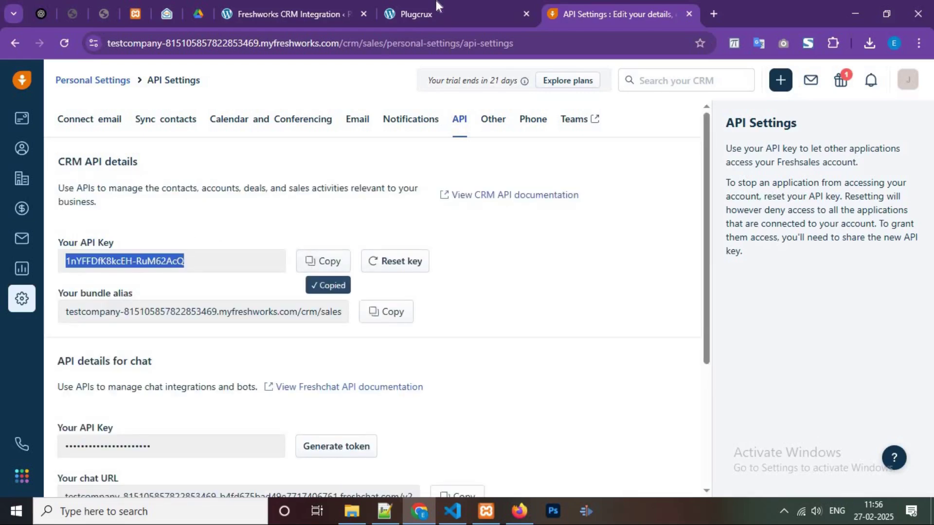
{"action": "left_click", "coordinate": [447, 22]}
{"action": "key", "text": "ctrl+shift+Tab"}
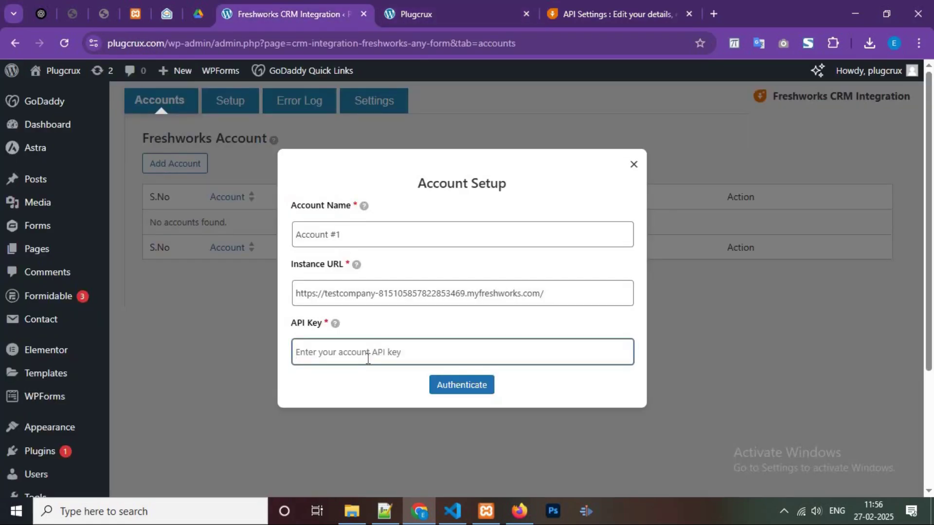
{"action": "key", "text": "ctrl+v"}
Authenticate Account #1 and dismiss the 'Account added successfully!' notice.
{"action": "left_click", "coordinate": [455, 387]}
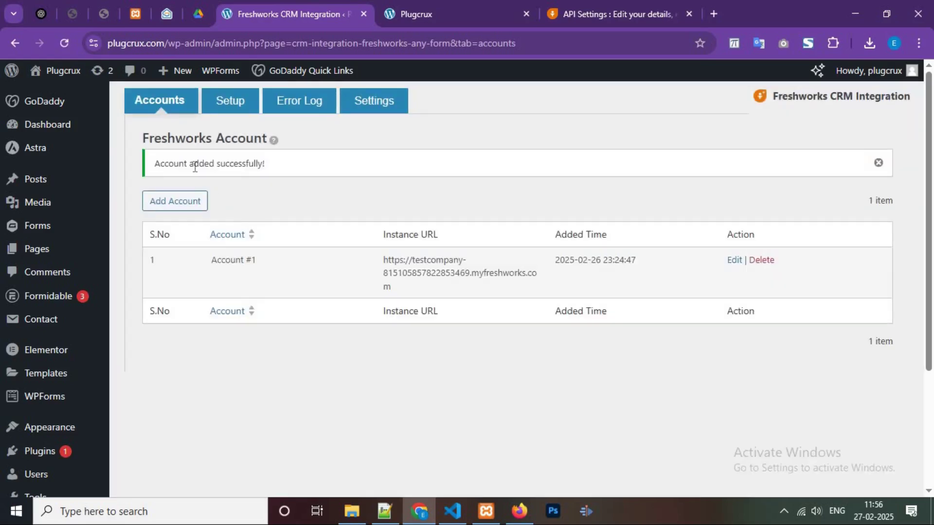
{"action": "left_click", "coordinate": [879, 163]}
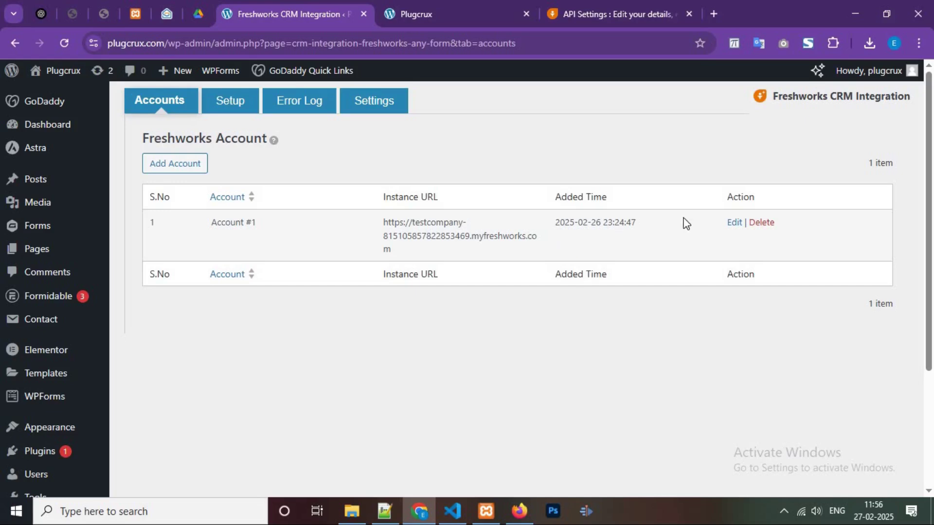
Add Integration #1 using the Contact Form, Account #1 and the Freshsales Leads module.
{"action": "left_click", "coordinate": [224, 112]}
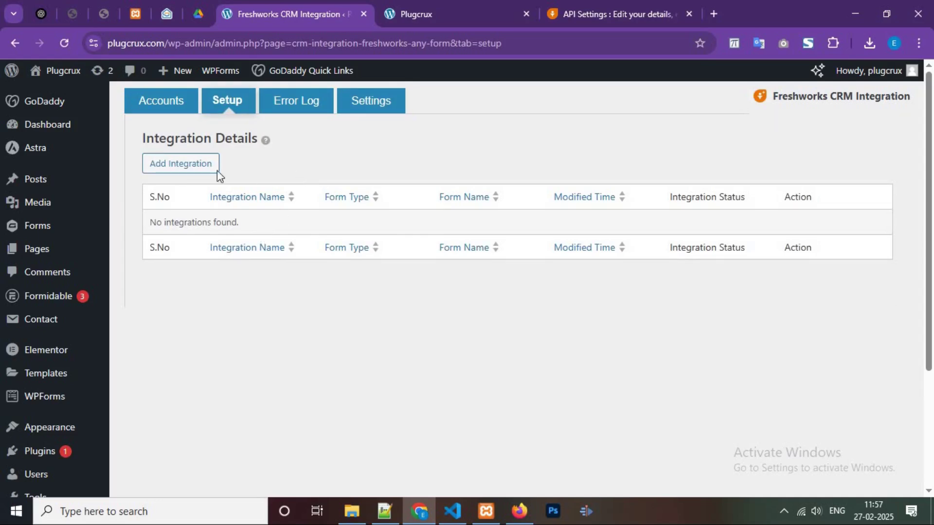
{"action": "left_click", "coordinate": [193, 168]}
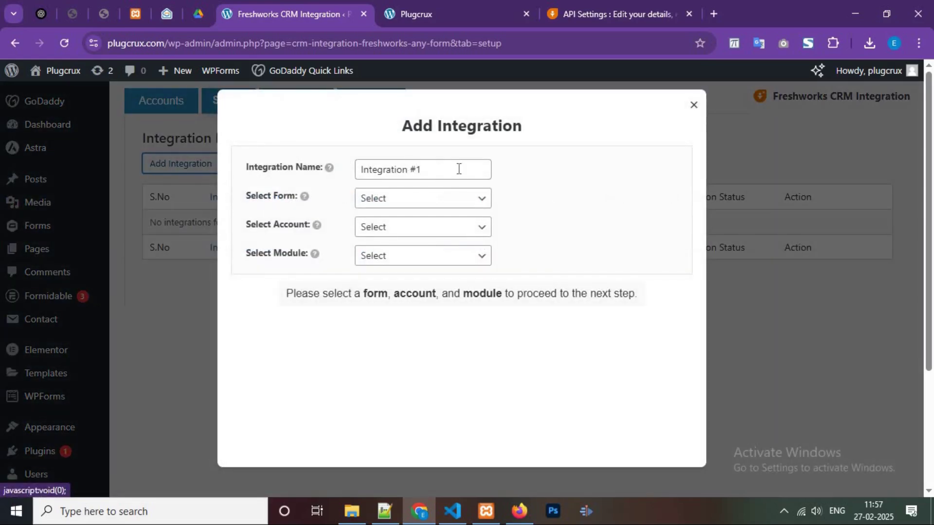
{"action": "left_click", "coordinate": [458, 168]}
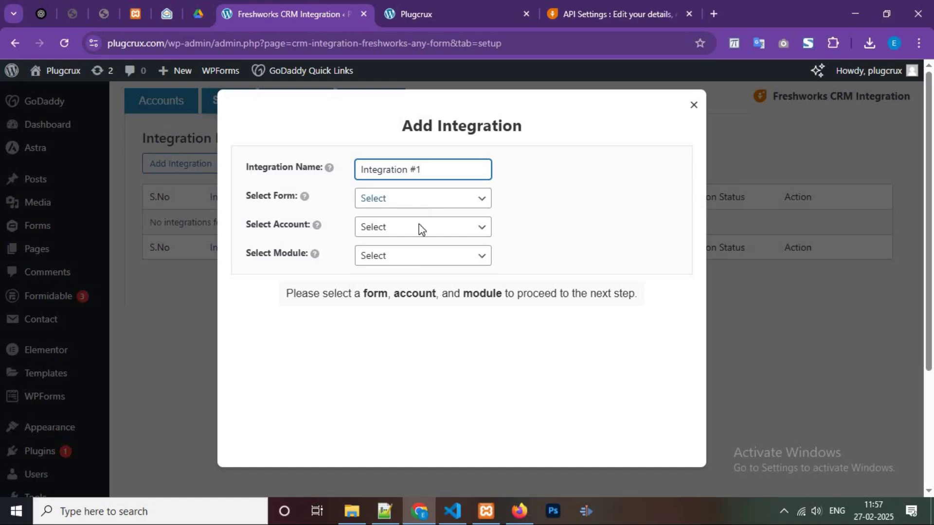
{"action": "left_click", "coordinate": [421, 199]}
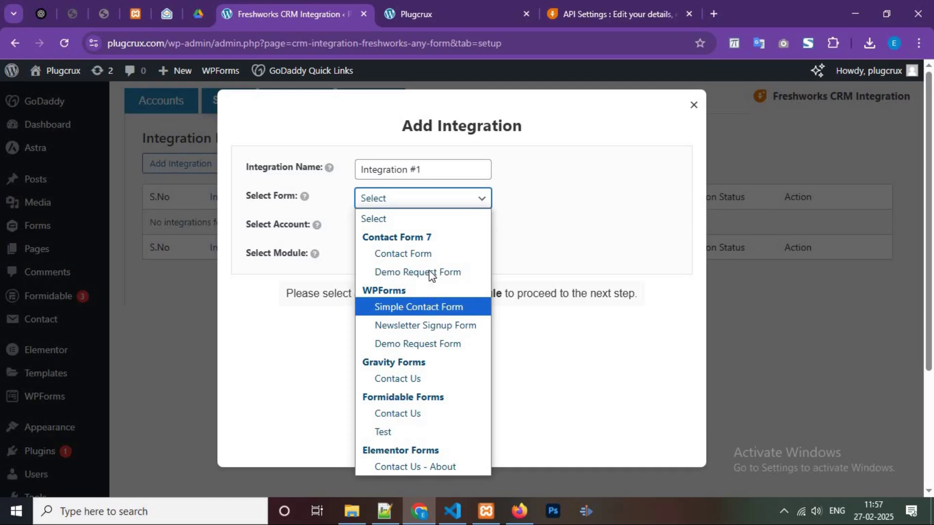
{"action": "left_click", "coordinate": [406, 254]}
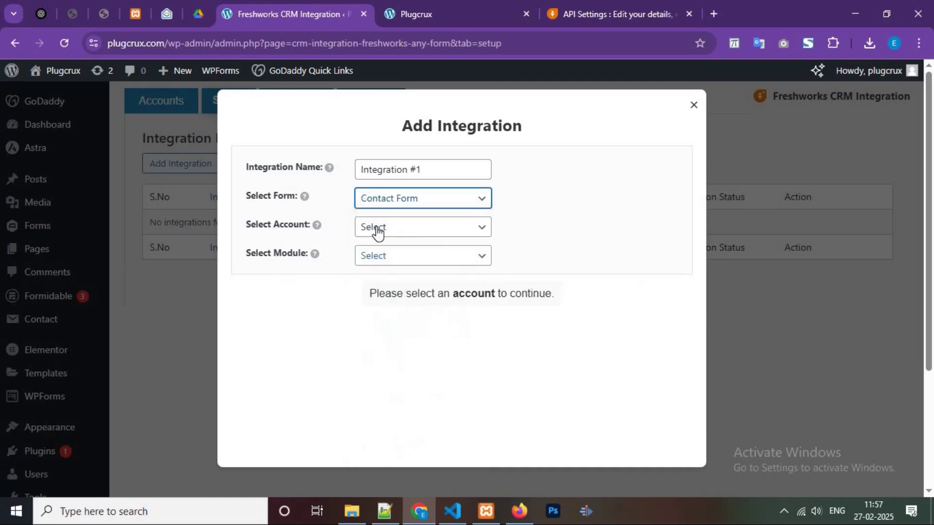
{"action": "left_click", "coordinate": [404, 227]}
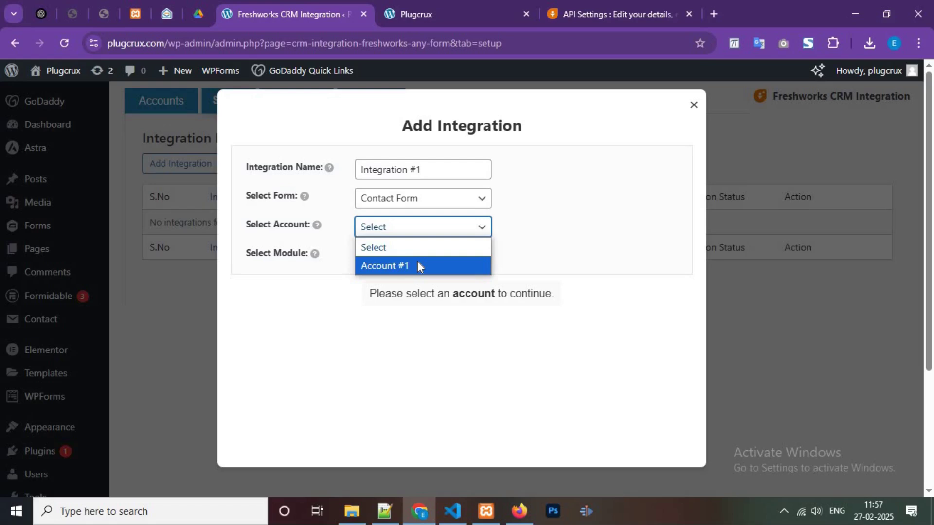
{"action": "left_click", "coordinate": [418, 267]}
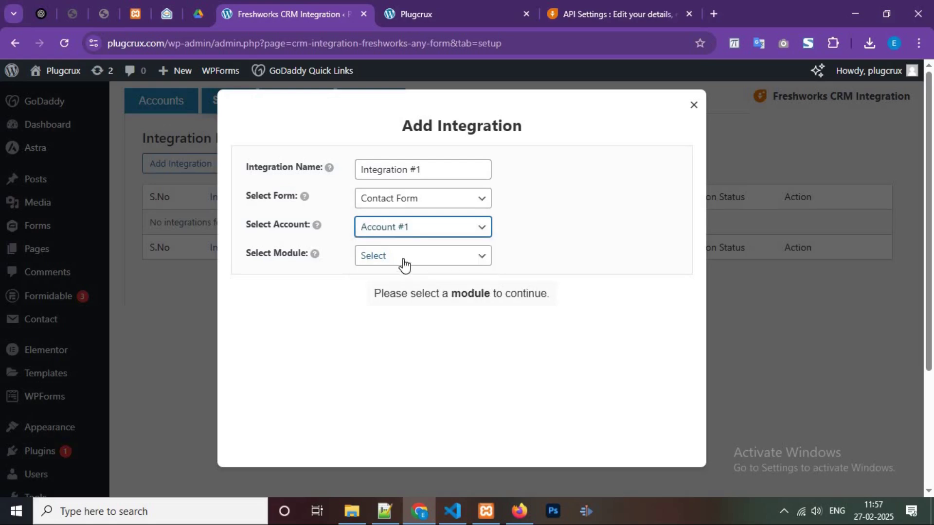
{"action": "left_click", "coordinate": [403, 265]}
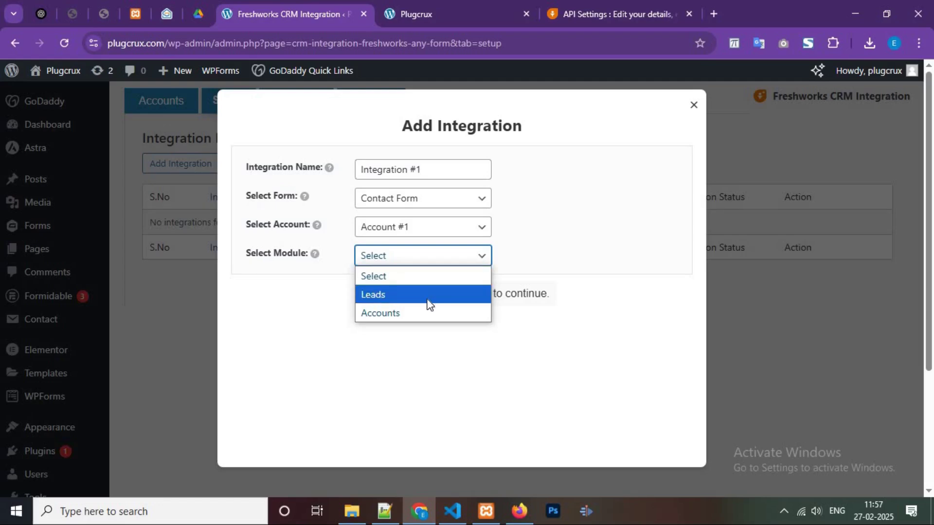
{"action": "left_click", "coordinate": [409, 296]}
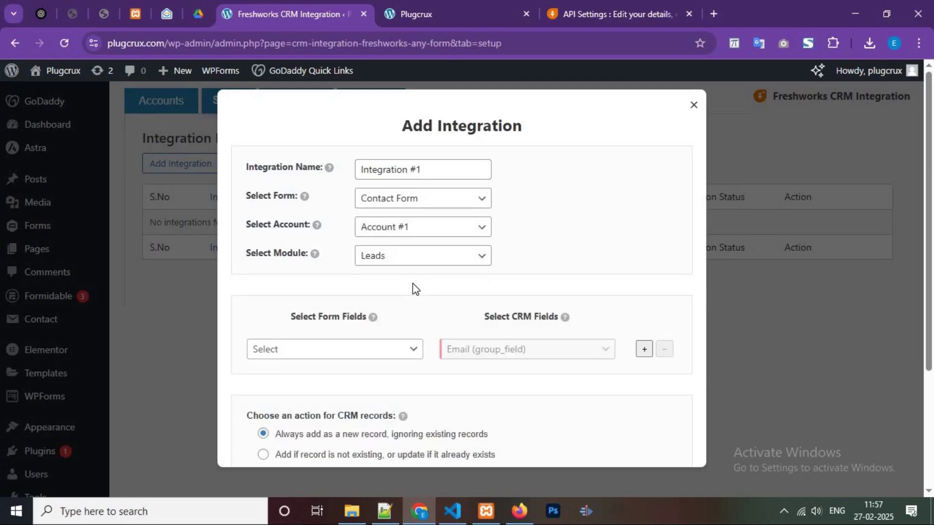
Set the first field-mapping row's form field to your-name.
{"action": "scroll", "coordinate": [412, 287], "scroll_direction": "down", "scroll_amount": 2}
{"action": "scroll", "coordinate": [448, 275], "scroll_direction": "down", "scroll_amount": 2}
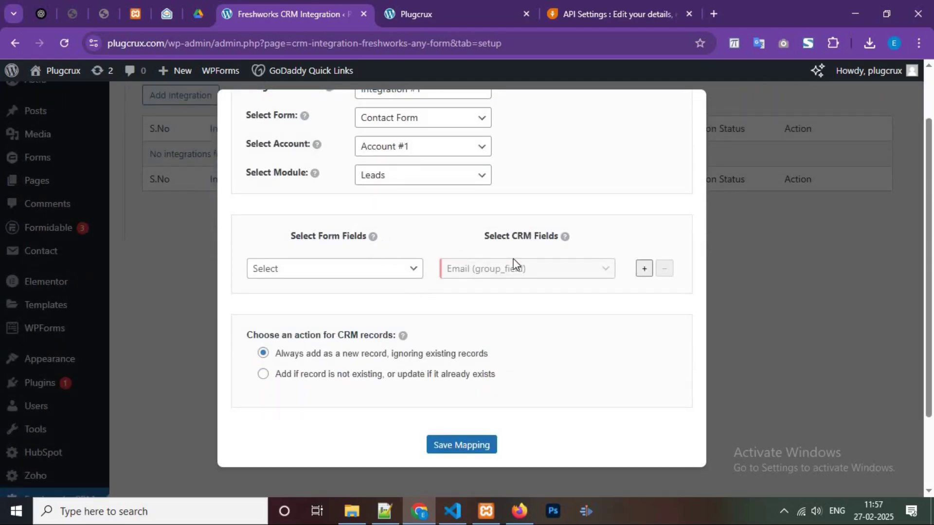
{"action": "left_click", "coordinate": [353, 275]}
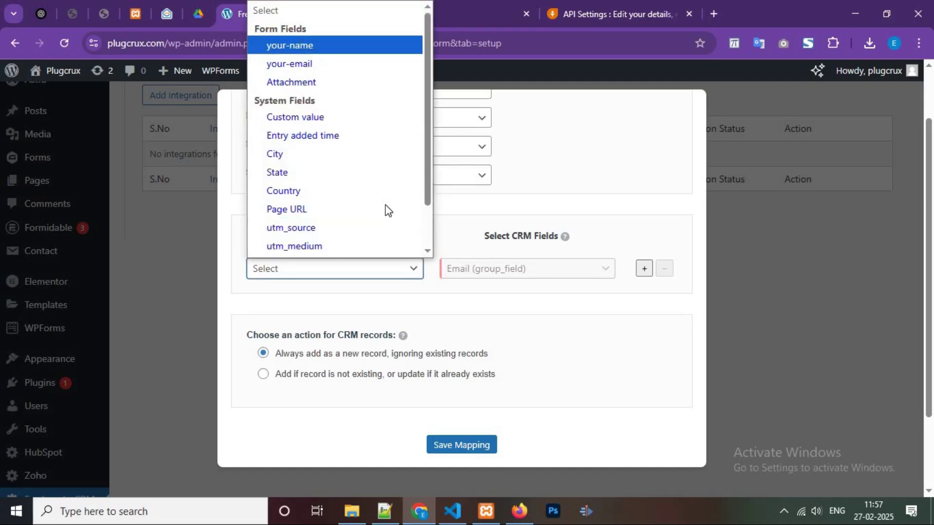
{"action": "key", "text": "Return"}
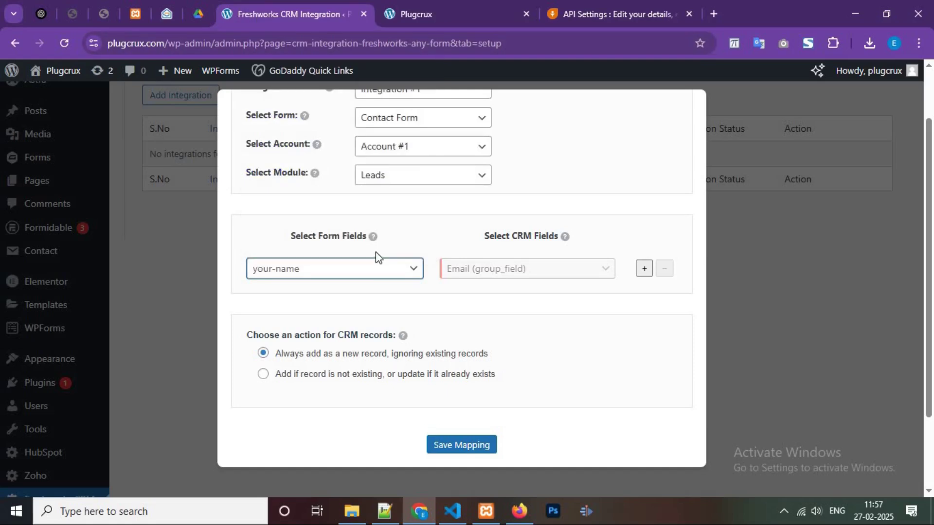
Check the Your name and Your email labels on the site's front-end form.
{"action": "left_click", "coordinate": [428, 6]}
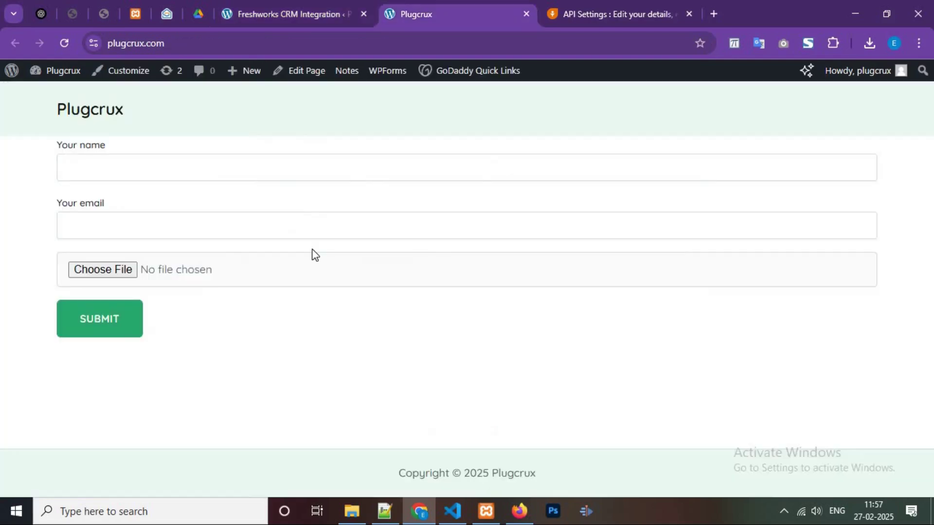
{"action": "triple_click", "coordinate": [112, 148]}
{"action": "left_click", "coordinate": [98, 204]}
{"action": "left_click_drag", "start_coordinate": [126, 201], "coordinate": [57, 204]}
{"action": "left_click", "coordinate": [87, 295]}
{"action": "key", "text": "ctrl+shift+Tab"}
Add a second mapping row and change the first row to your-email.
{"action": "left_click", "coordinate": [346, 271]}
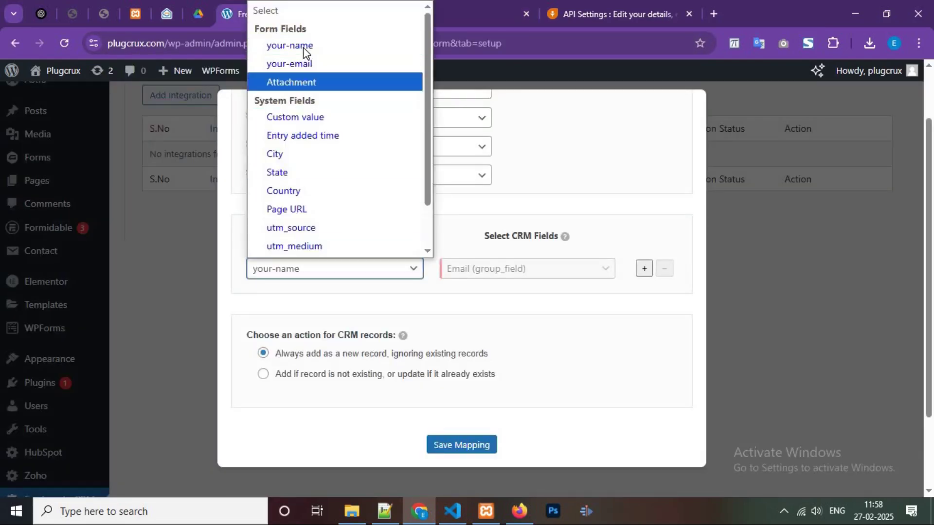
{"action": "left_click", "coordinate": [644, 269]}
{"action": "left_click", "coordinate": [357, 273]}
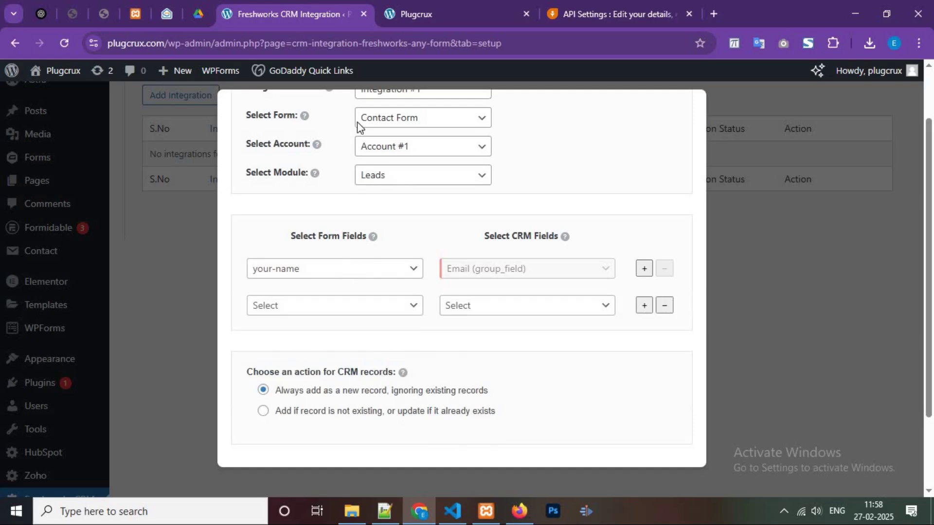
{"action": "key", "text": "Return"}
Map your-name to First name (text) in the second row.
{"action": "left_click", "coordinate": [364, 311]}
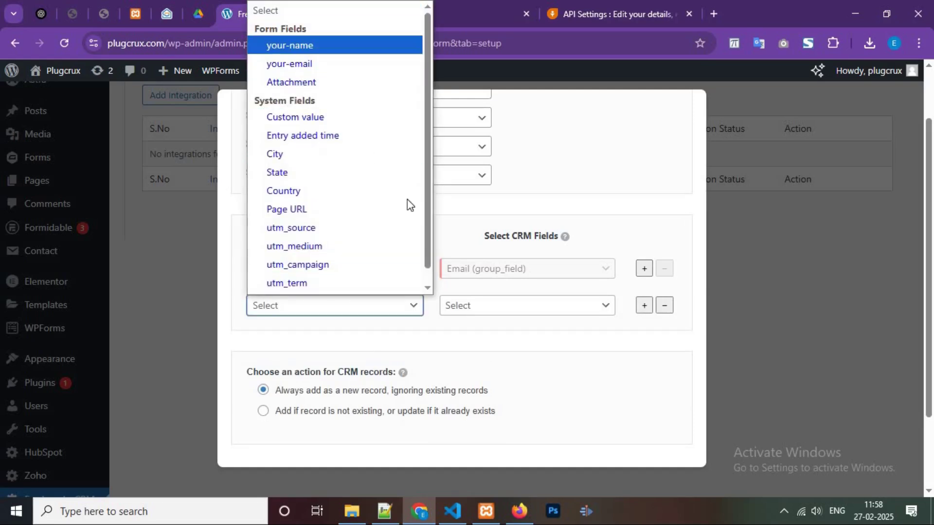
{"action": "key", "text": "Return"}
{"action": "left_click", "coordinate": [488, 307]}
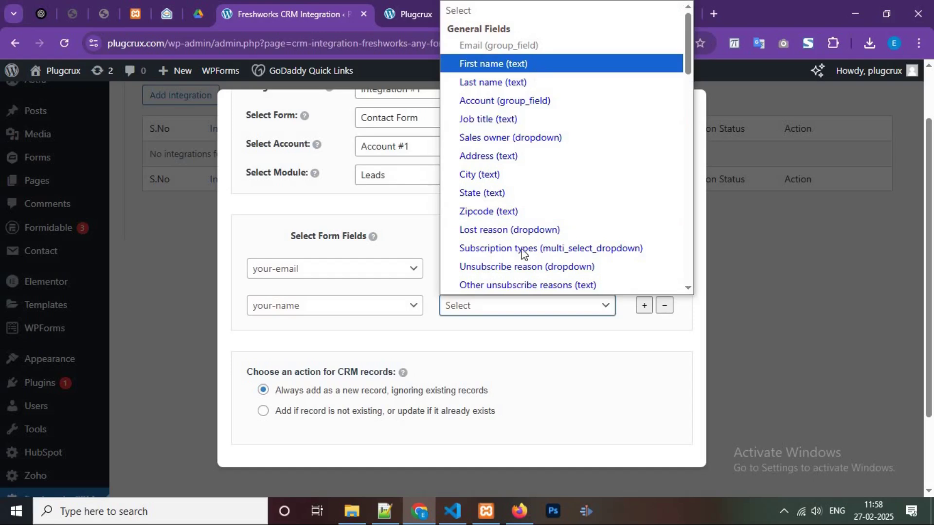
{"action": "key", "text": "Return"}
Add a third row mapping Attachment to Attachment (file).
{"action": "left_click", "coordinate": [645, 305]}
{"action": "left_click", "coordinate": [348, 343]}
{"action": "key", "text": "Up"}
{"action": "key", "text": "Return"}
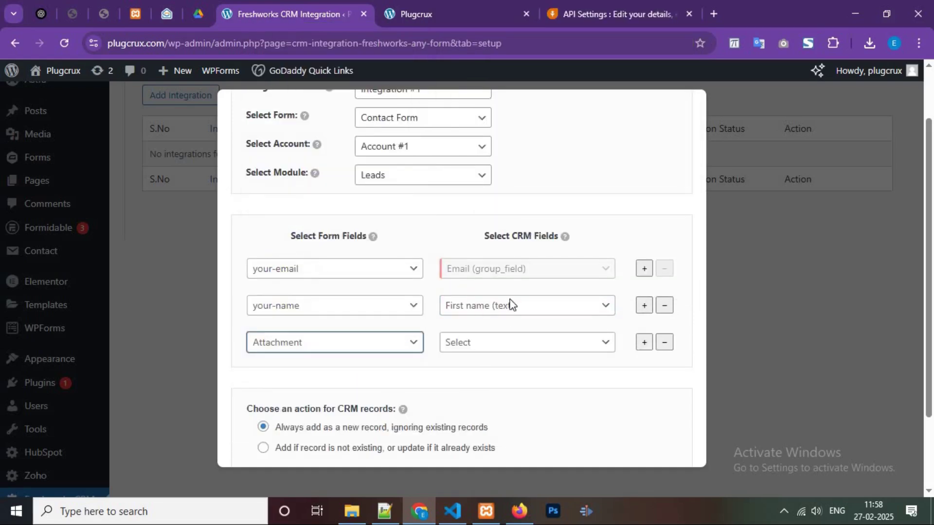
{"action": "left_click", "coordinate": [494, 341]}
{"action": "scroll", "coordinate": [540, 233], "scroll_direction": "down", "scroll_amount": 15}
{"action": "scroll", "coordinate": [550, 245], "scroll_direction": "up", "scroll_amount": 5}
{"action": "scroll", "coordinate": [540, 321], "scroll_direction": "down", "scroll_amount": 8}
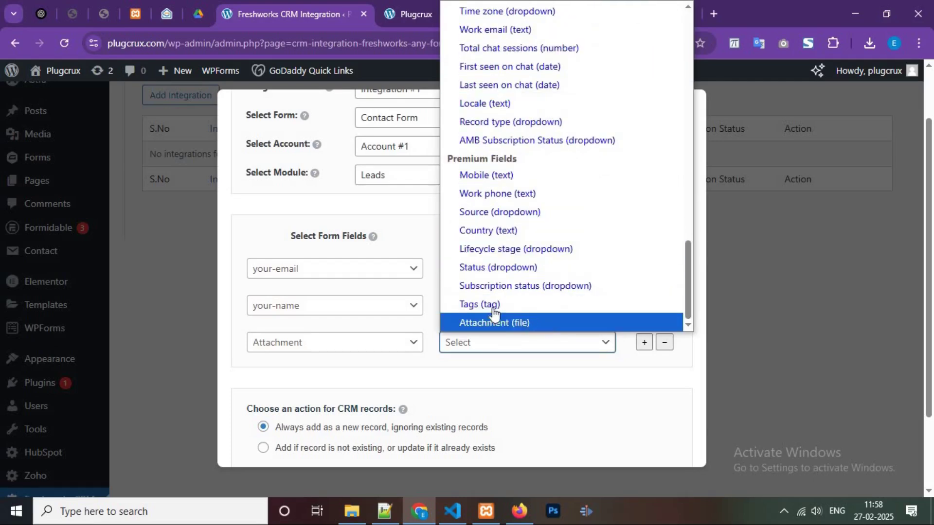
{"action": "left_click", "coordinate": [494, 317]}
Remove the extra Custom value row and save the field mapping.
{"action": "scroll", "coordinate": [622, 281], "scroll_direction": "down", "scroll_amount": 2}
{"action": "left_click", "coordinate": [644, 274]}
{"action": "left_click", "coordinate": [340, 310]}
{"action": "left_click", "coordinate": [310, 108]}
{"action": "left_click", "coordinate": [312, 335]}
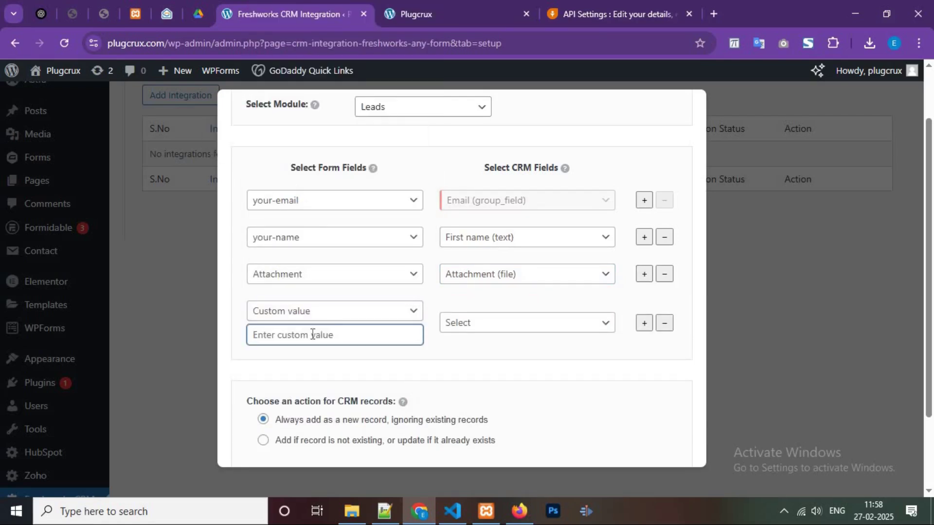
{"action": "type", "text": "y"}
{"action": "key", "text": "BackSpace"}
{"action": "left_click", "coordinate": [311, 311]}
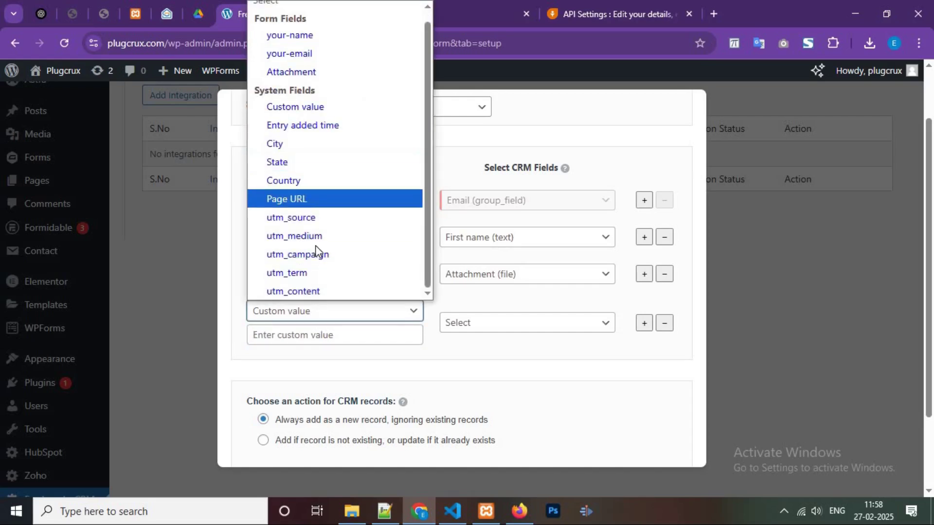
{"action": "left_click", "coordinate": [664, 332]}
{"action": "left_click", "coordinate": [664, 324]}
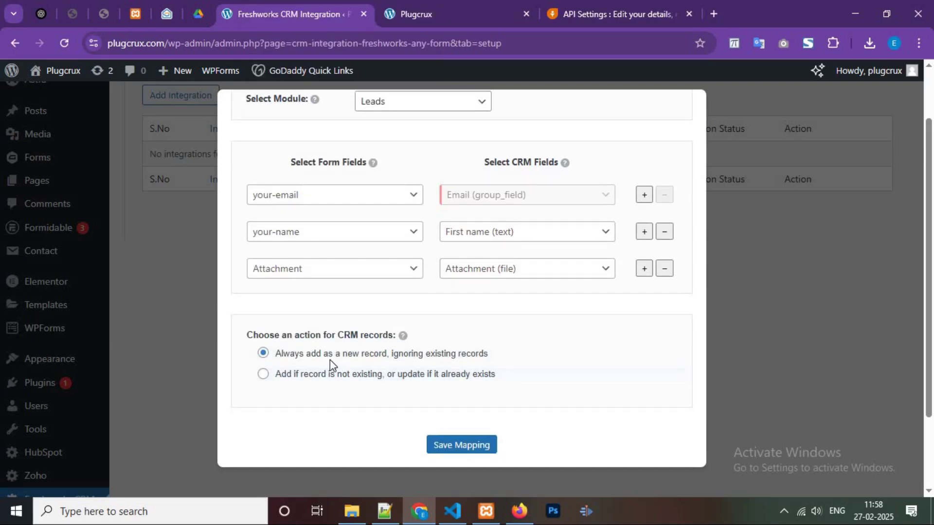
{"action": "left_click", "coordinate": [461, 448]}
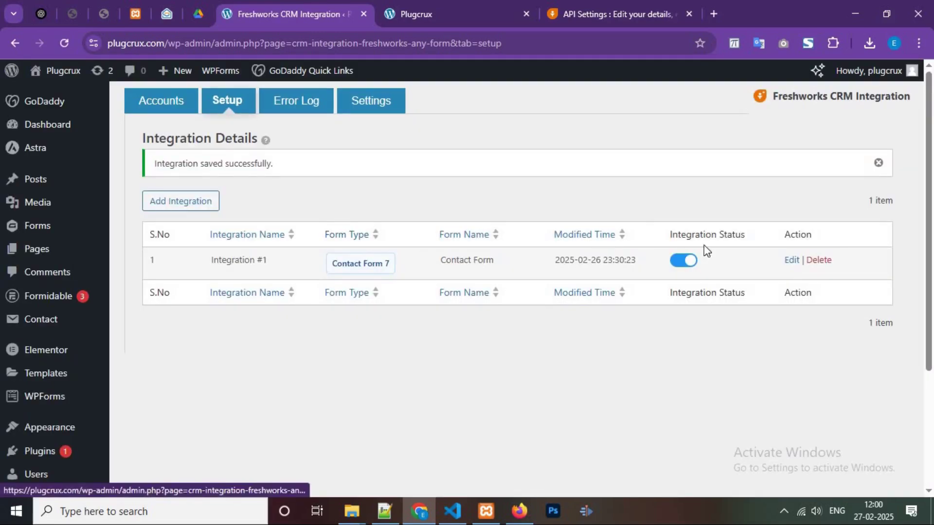
Dismiss the 'Integration saved successfully' notice and switch to the site's front-end form.
{"action": "left_click", "coordinate": [878, 163]}
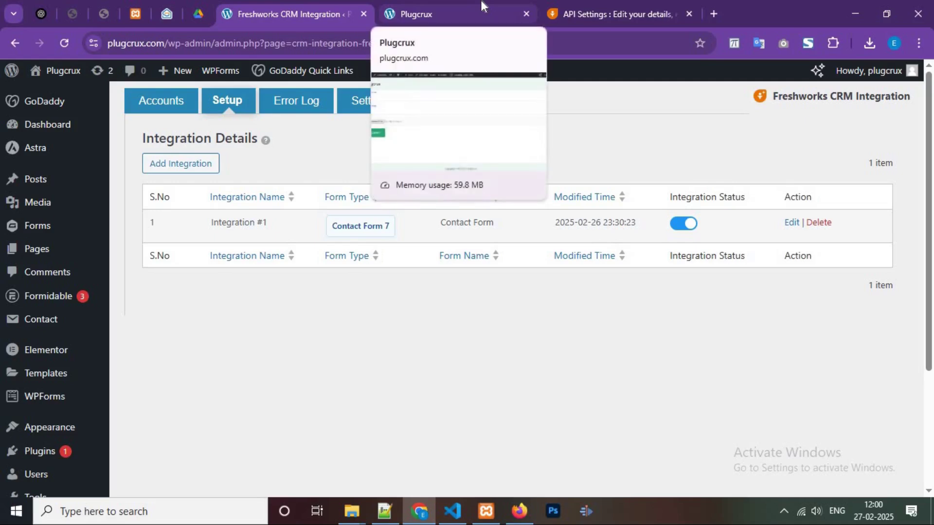
{"action": "key", "text": "ctrl+Tab"}
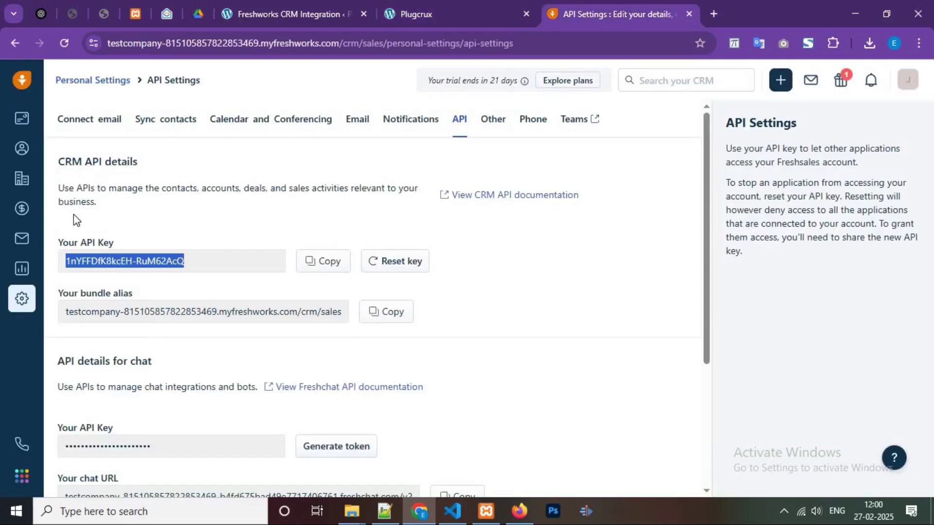
Open the empty Freshsales Contacts list, then return to the site's contact form.
{"action": "left_click", "coordinate": [21, 150]}
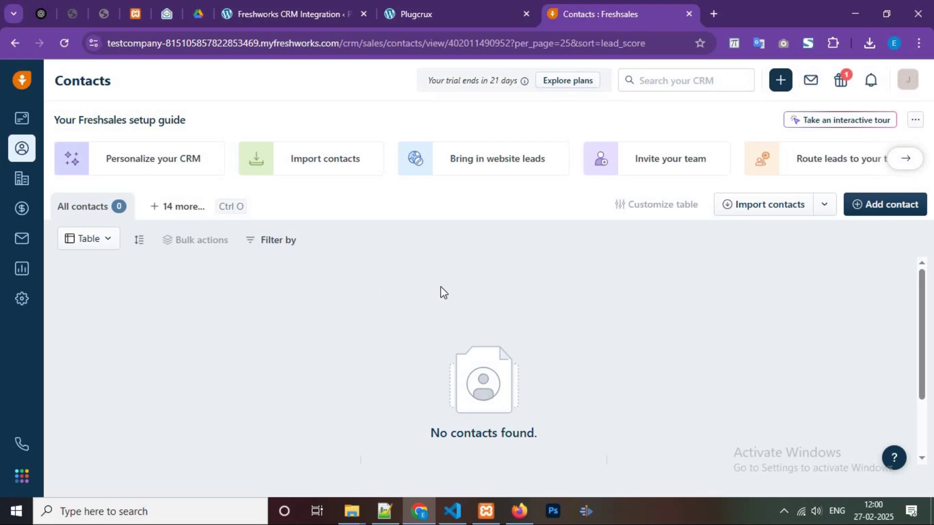
{"action": "left_click", "coordinate": [418, 5]}
Fill the contact form with the name 'Test' and a test e-mail address.
{"action": "left_click", "coordinate": [110, 167]}
{"action": "type", "text": "Test"}
{"action": "key", "text": "Tab"}
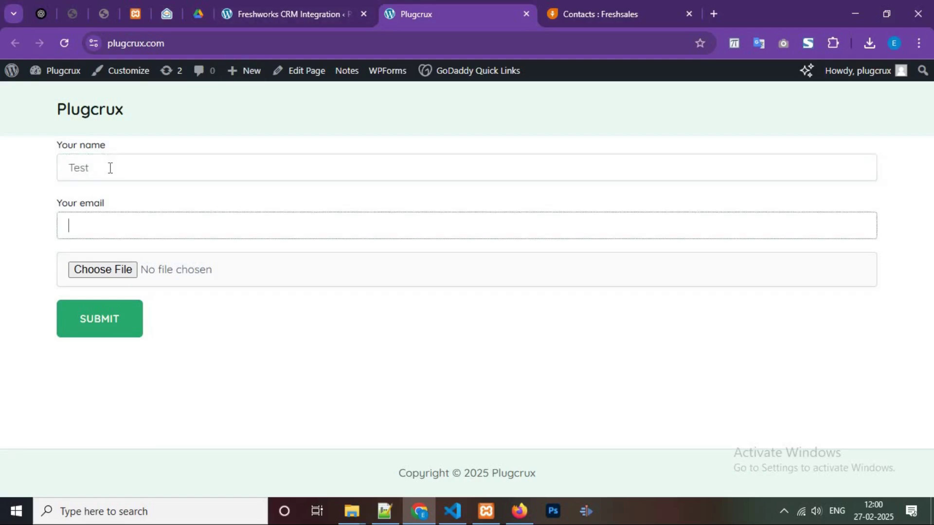
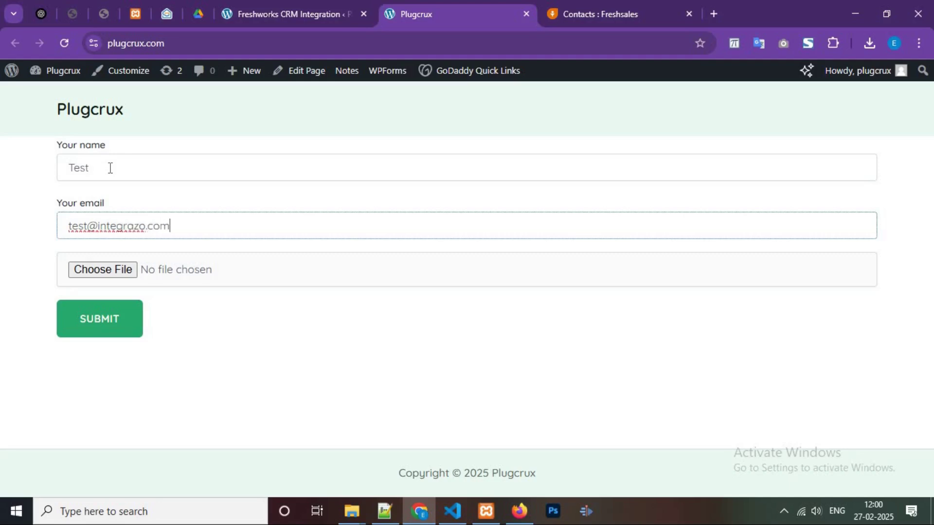
Attach the price-plan image and submit the contact form.
{"action": "left_click", "coordinate": [112, 268]}
{"action": "left_click", "coordinate": [111, 270]}
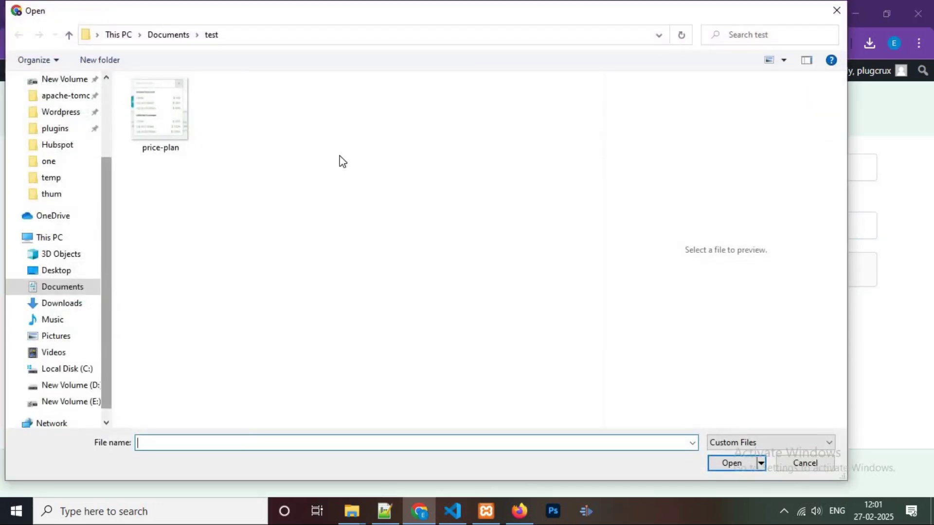
{"action": "left_click", "coordinate": [179, 119]}
{"action": "left_click", "coordinate": [723, 463]}
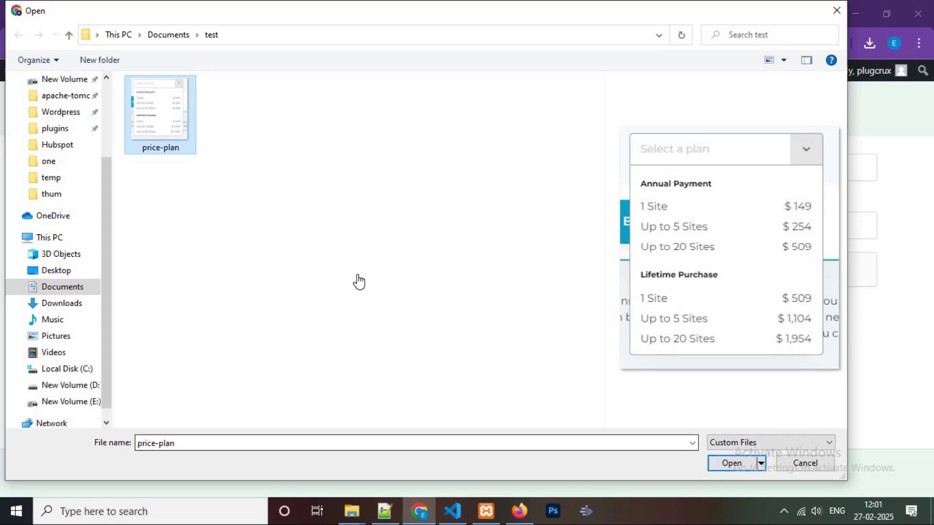
{"action": "left_click", "coordinate": [97, 327]}
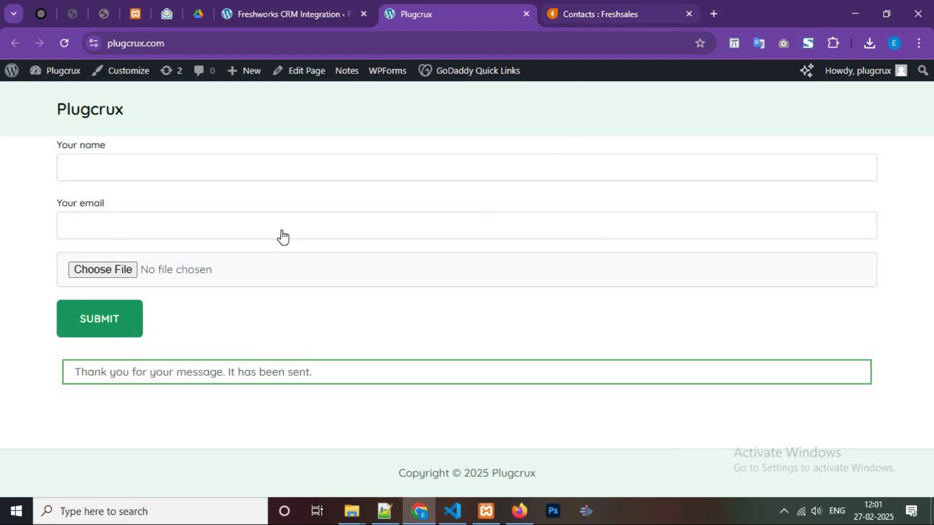
{"action": "key", "text": "ctrl+Tab"}
Reload Freshsales contacts and check the new Test contact's details and attached price-plan.png.
{"action": "left_click", "coordinate": [65, 43]}
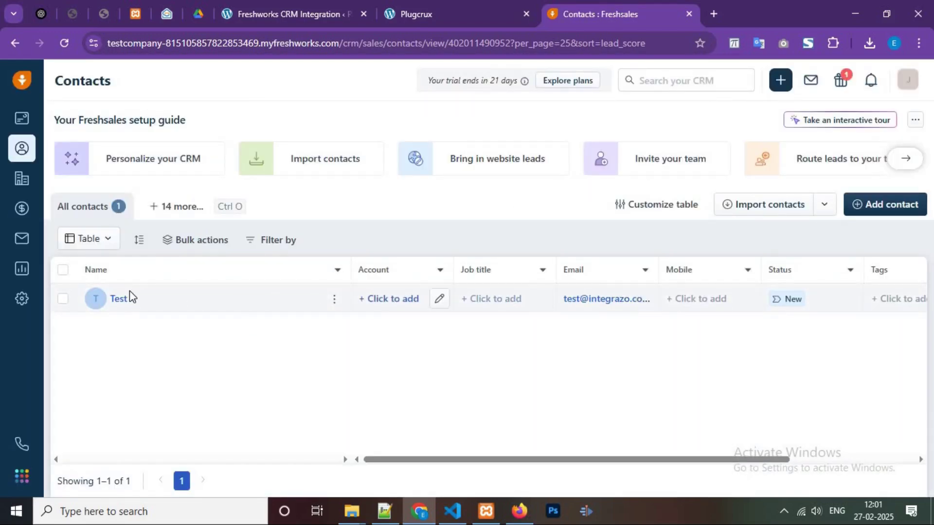
{"action": "left_click", "coordinate": [243, 299]}
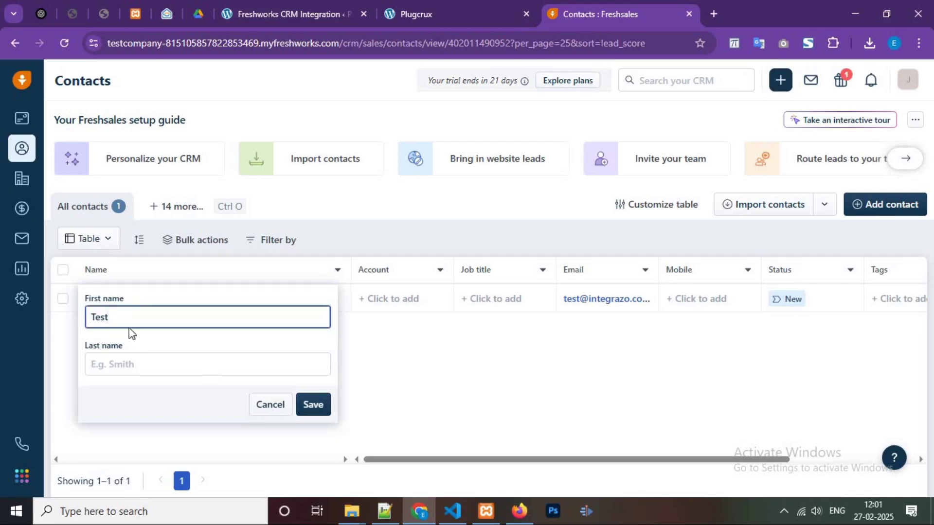
{"action": "key", "text": "Escape"}
{"action": "left_click", "coordinate": [329, 307]}
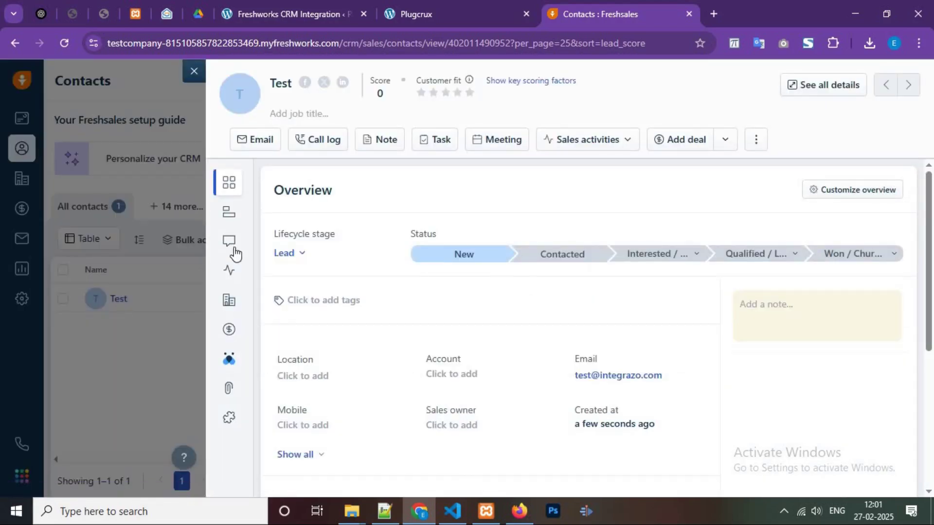
{"action": "mouse_move", "coordinate": [236, 253]}
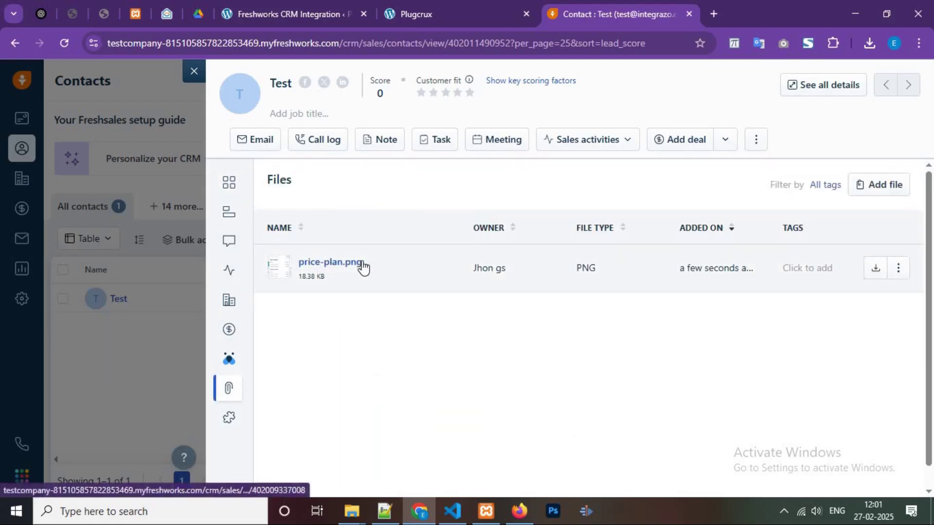
{"action": "left_click", "coordinate": [194, 71]}
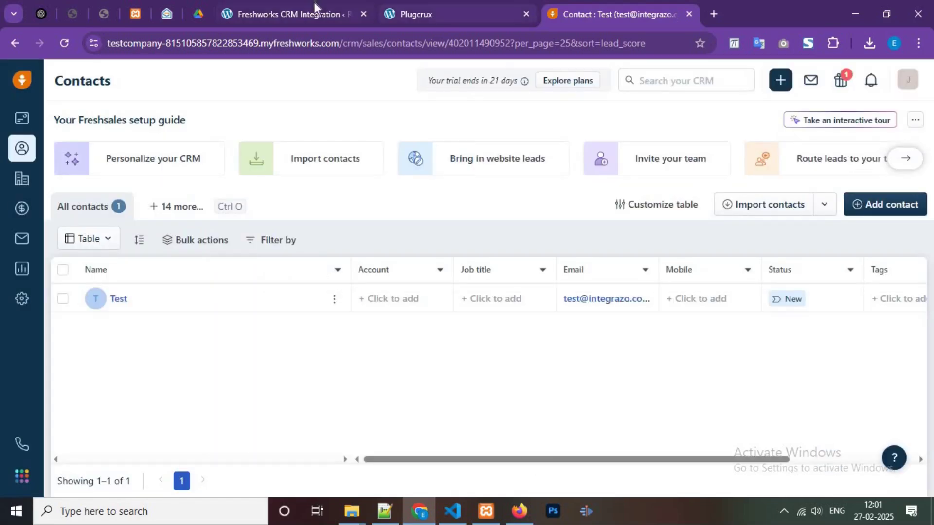
Go back to the Freshworks CRM Integration page and open its Error Log.
{"action": "left_click", "coordinate": [316, 7]}
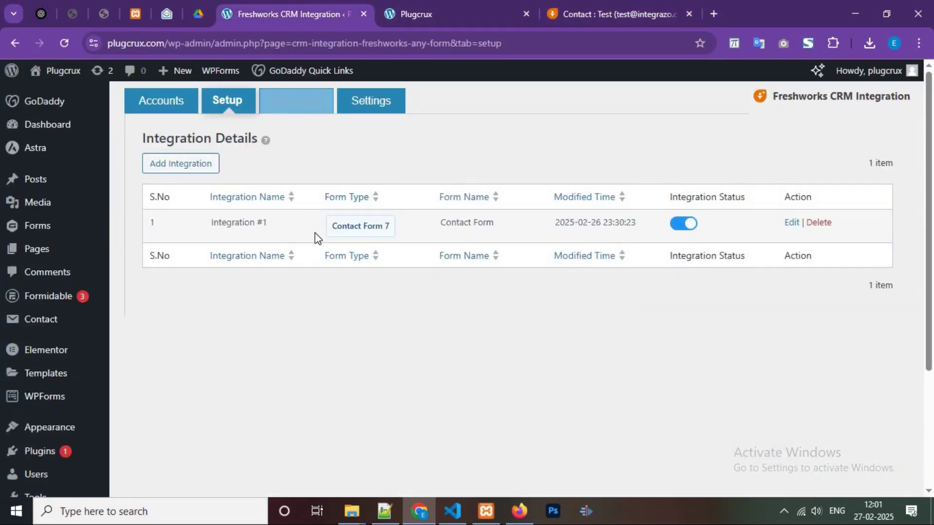
{"action": "key", "text": "Return"}
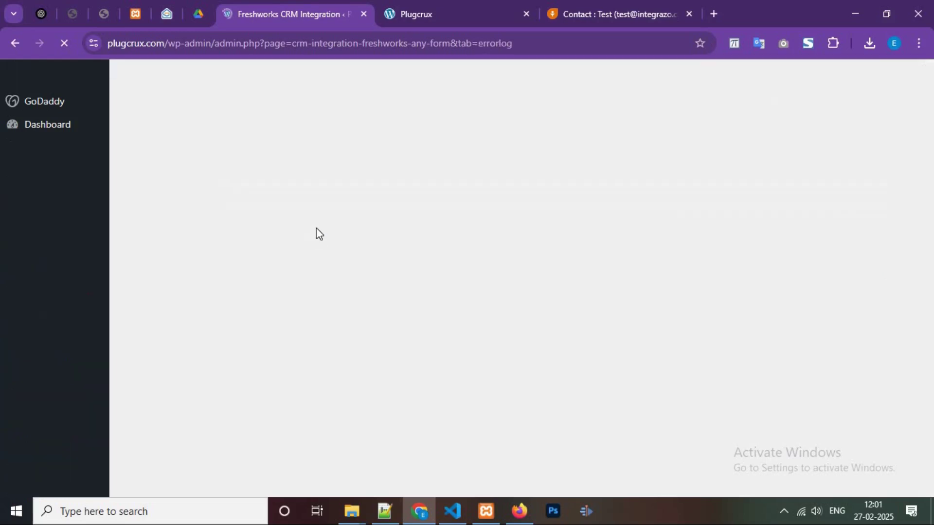